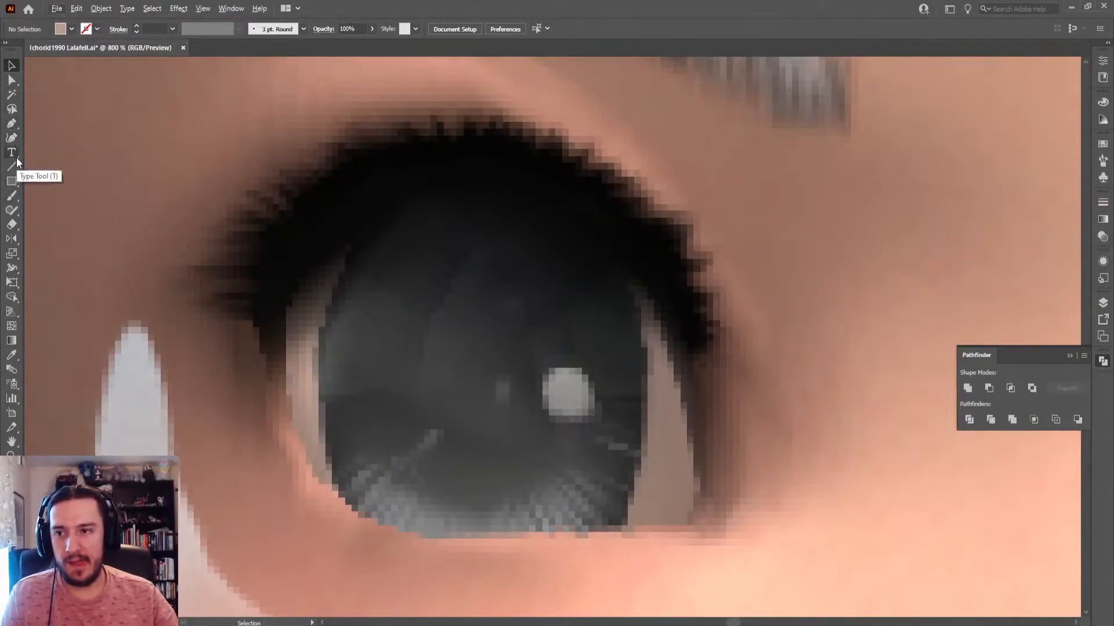
Step: Take the Paintbrush tool and create a new calligraphic brush with a size of 1 pt
click(14, 200)
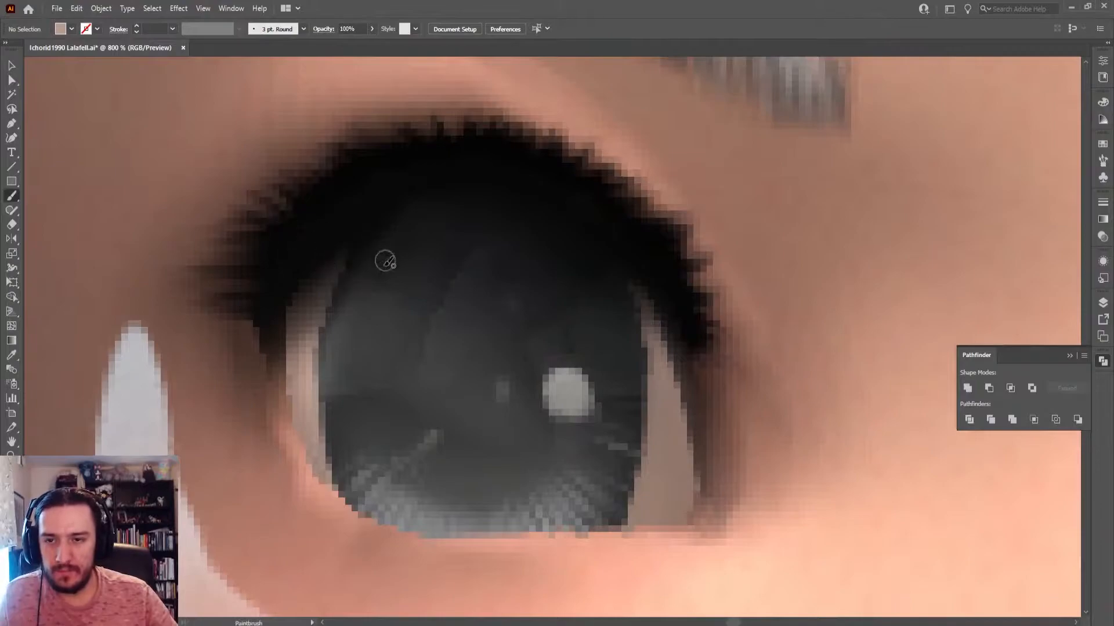
drag(328, 266, 404, 304)
key(ctrl+z)
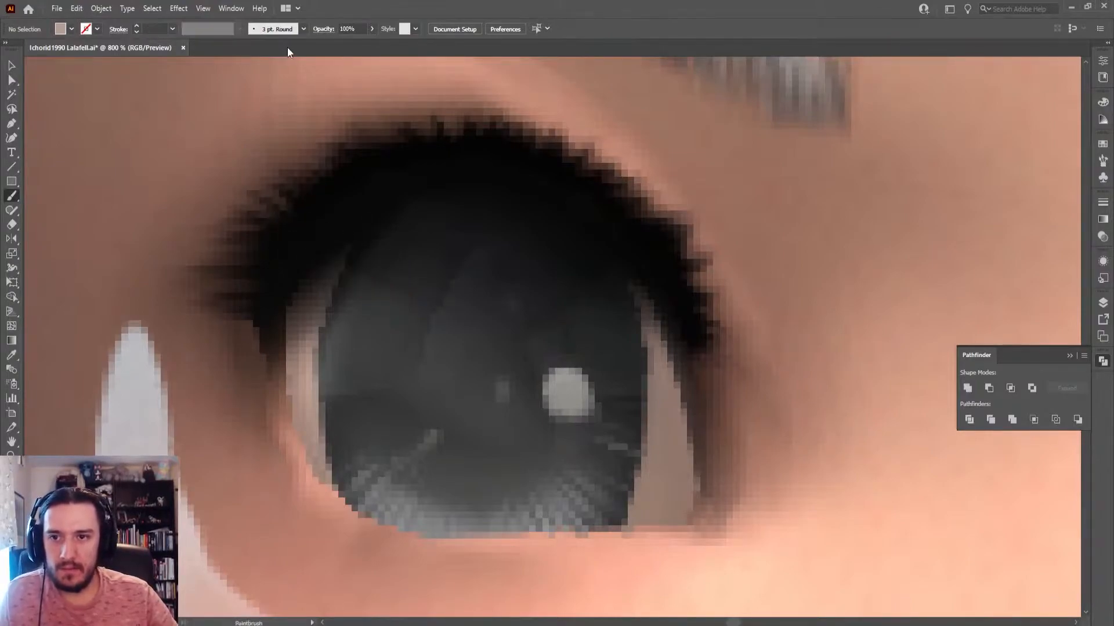
click(303, 29)
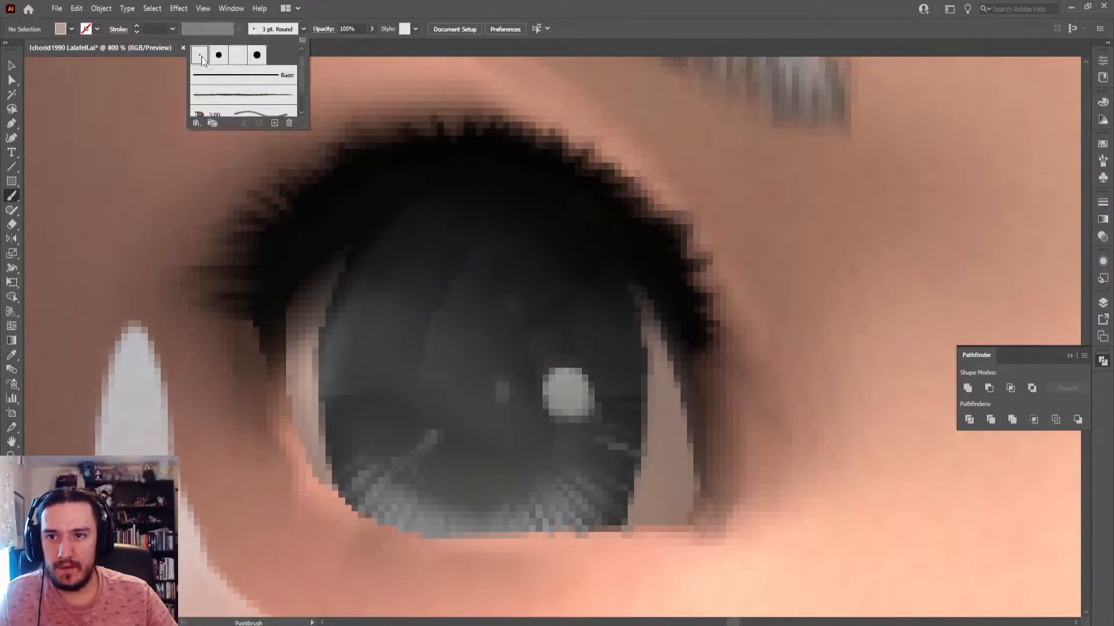
click(261, 30)
click(260, 30)
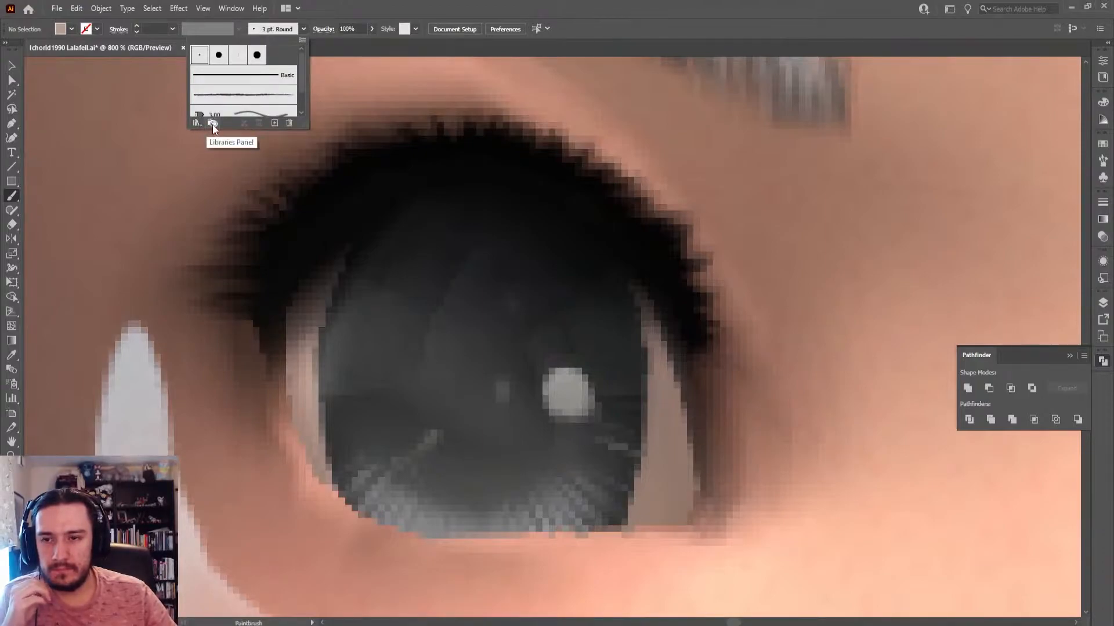
click(276, 122)
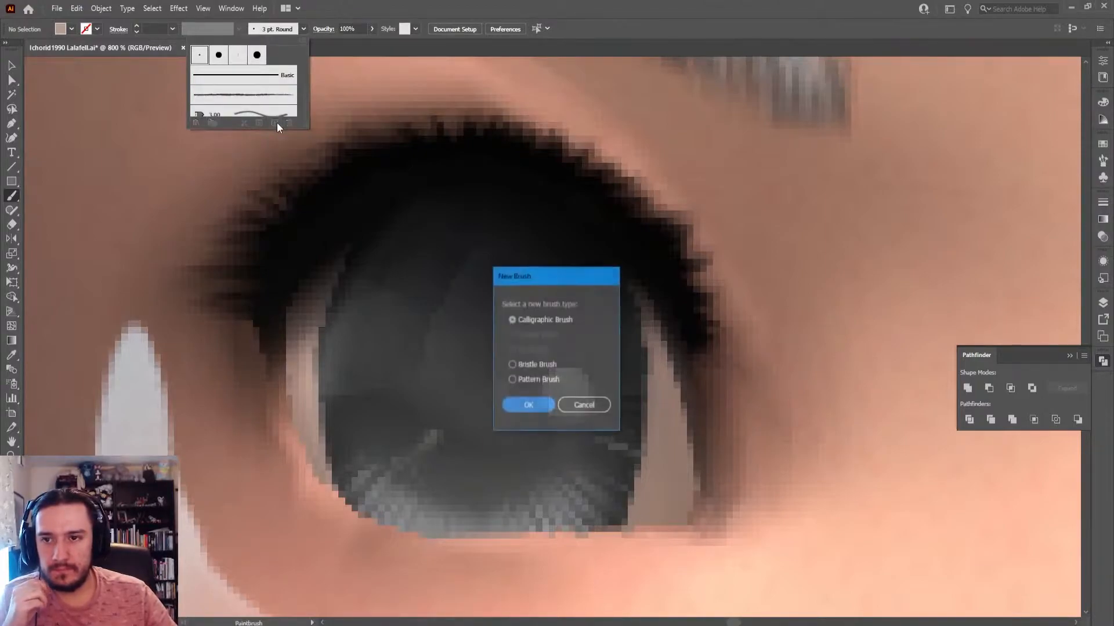
click(540, 409)
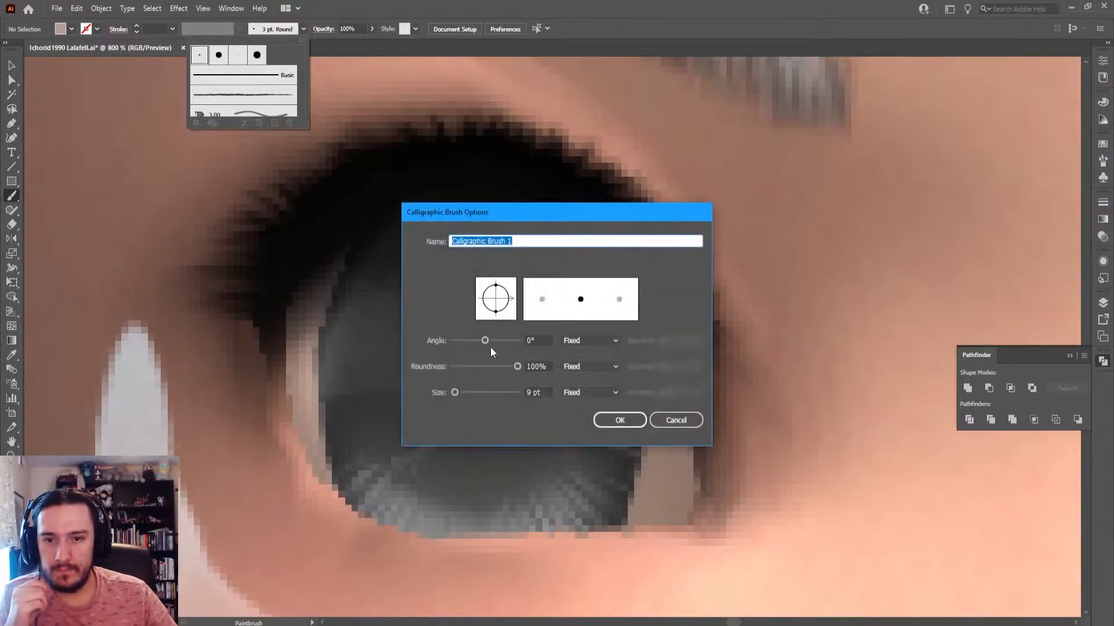
drag(544, 392, 490, 381)
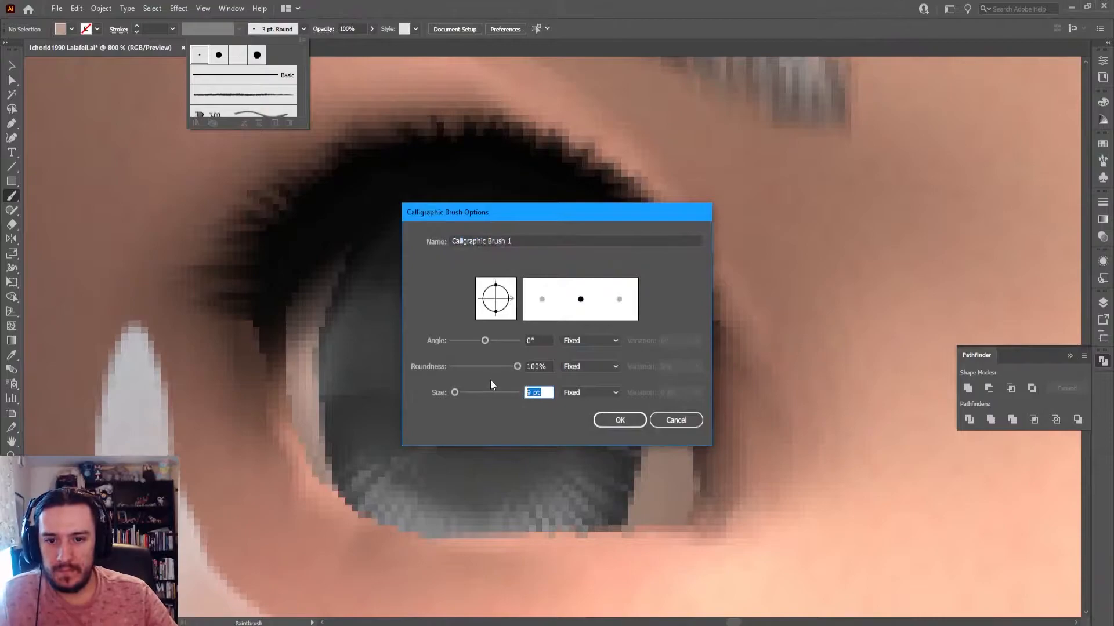
text(1)
click(603, 421)
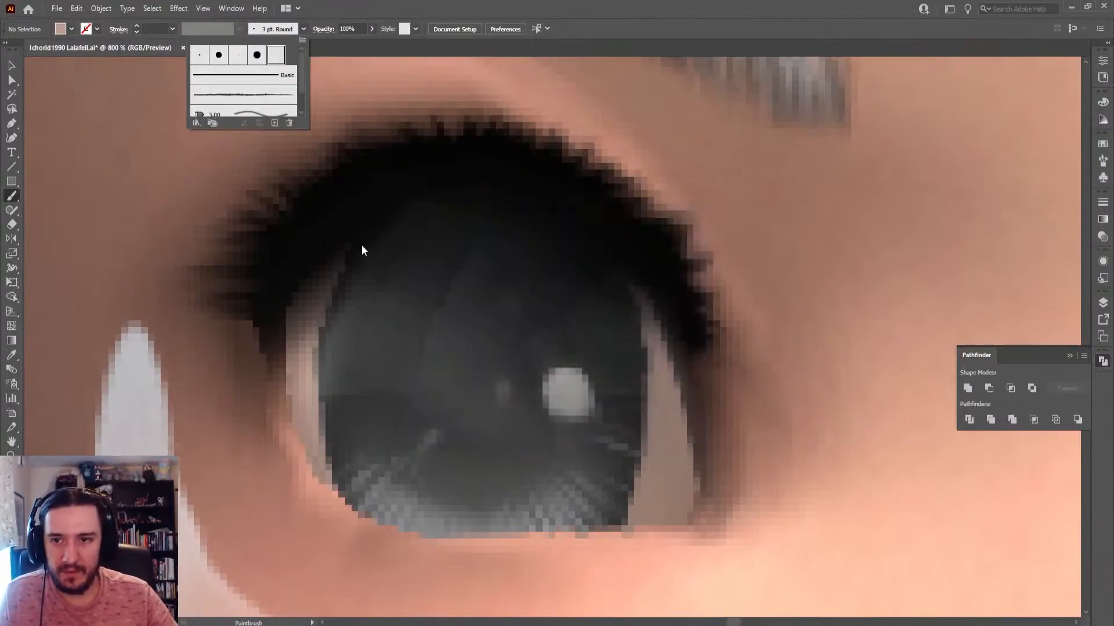
click(347, 216)
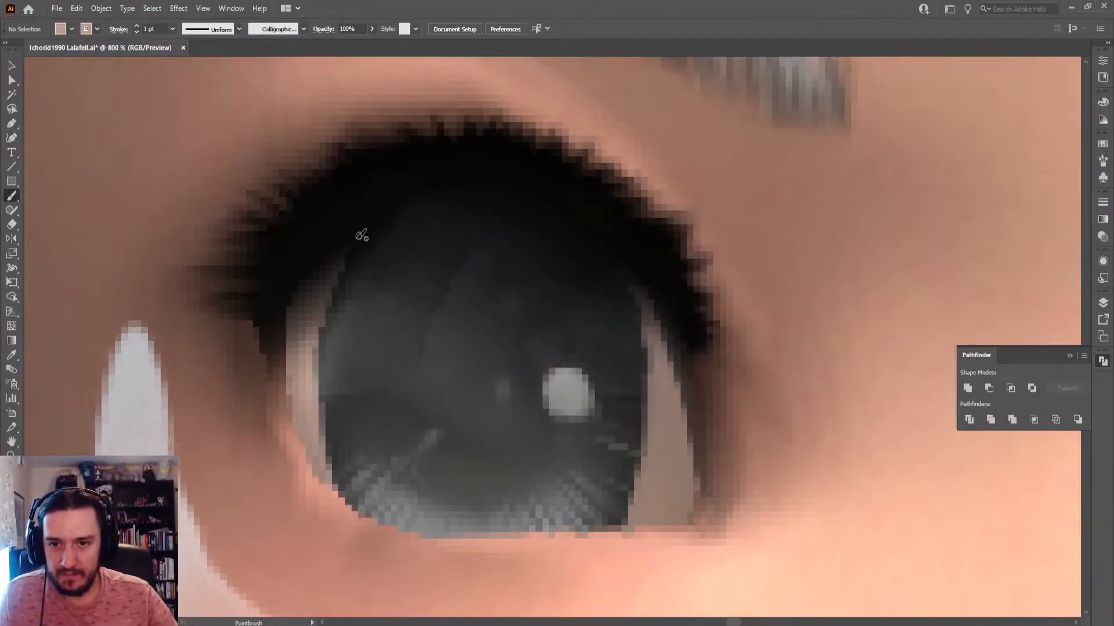
Step: Reset the fill and stroke to their defaults and set the fill colour to bright green 26FF00
key(d)
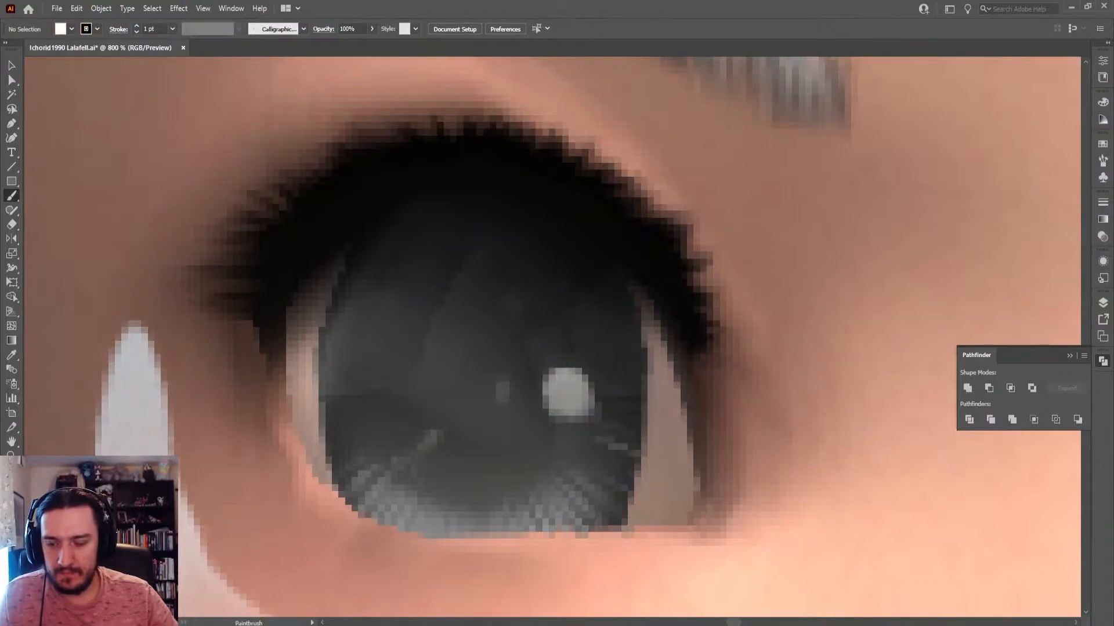
double_click(8, 482)
click(572, 345)
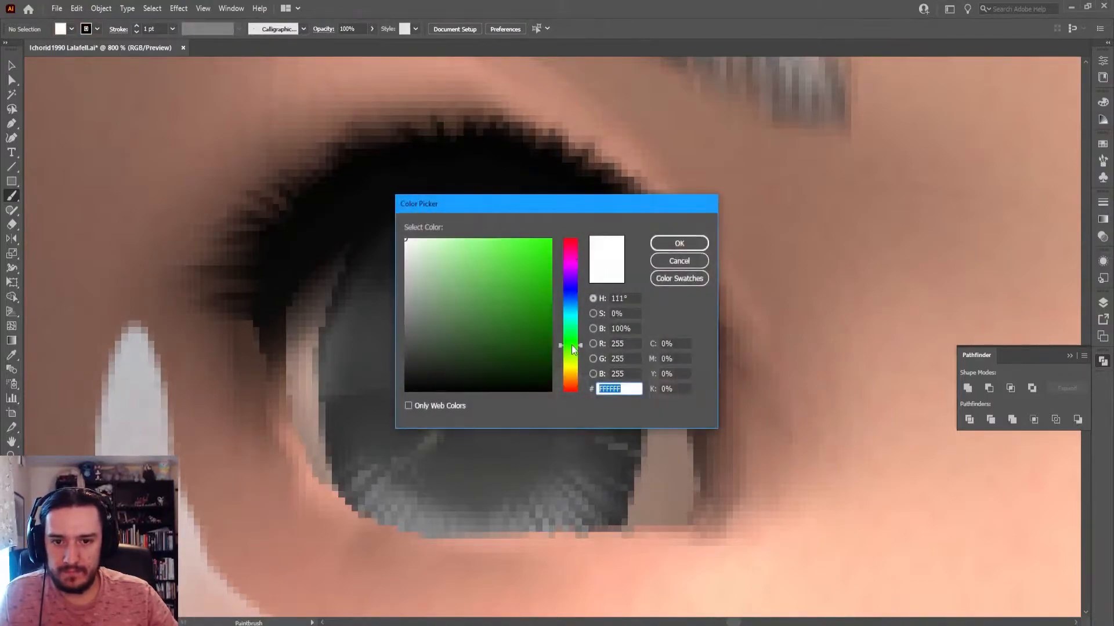
click(540, 285)
drag(540, 285, 581, 228)
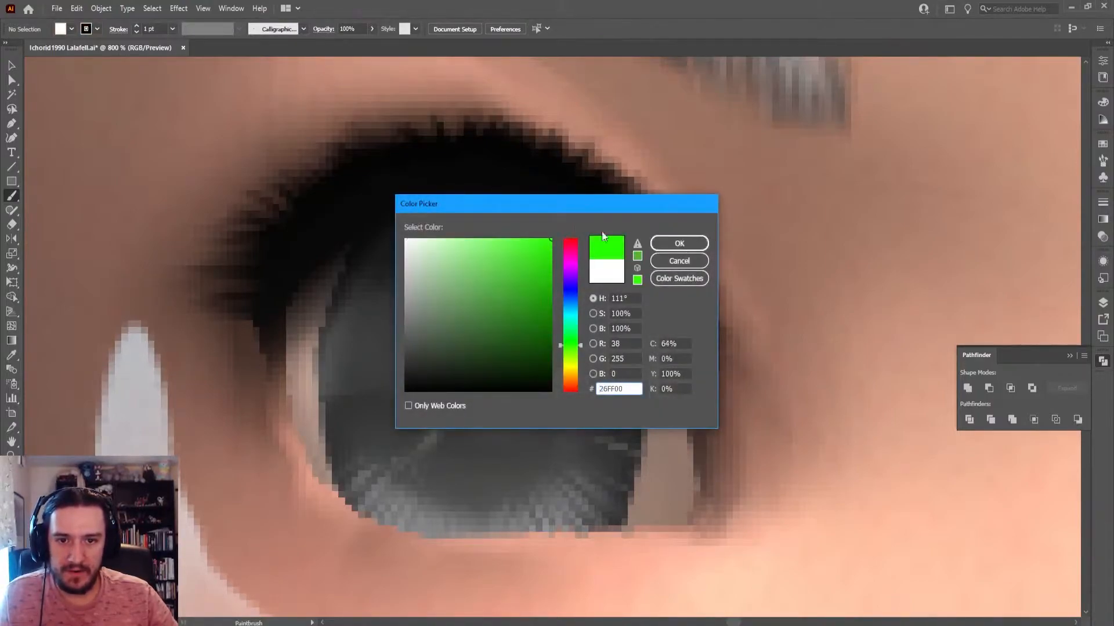
click(659, 242)
Step: Try to outline the dark upper area of the iris with the brush
mouse_move(341, 265)
mouse_down()
mouse_move(373, 291)
mouse_move(444, 311)
mouse_move(499, 243)
mouse_move(547, 332)
mouse_move(616, 231)
mouse_up()
mouse_move(424, 182)
mouse_down()
mouse_move(359, 230)
mouse_move(344, 265)
mouse_up()
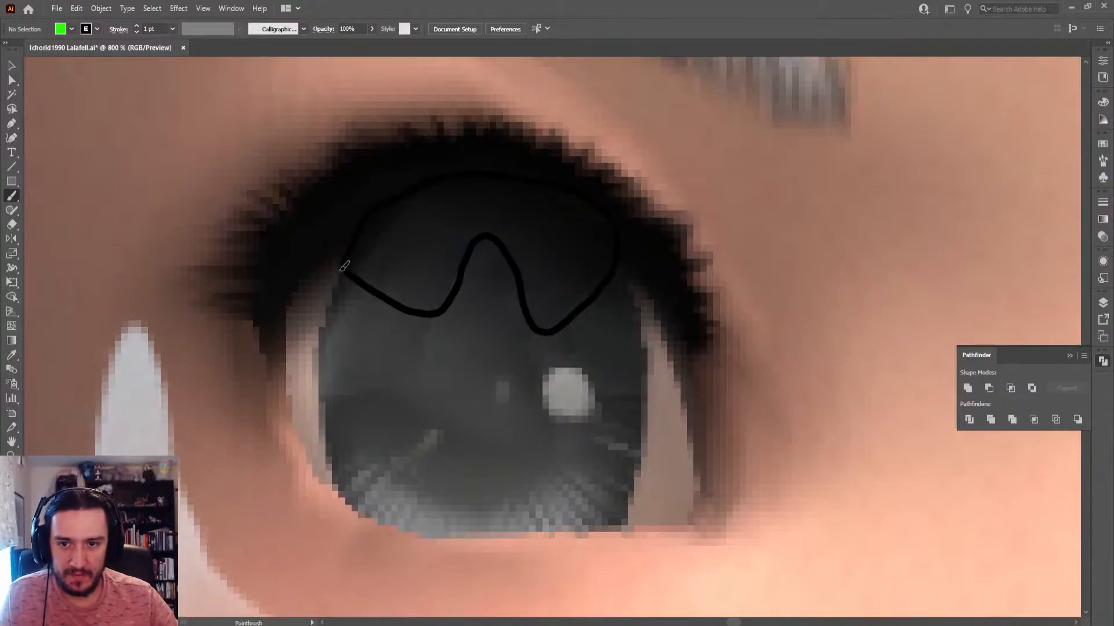
key(ctrl+z)
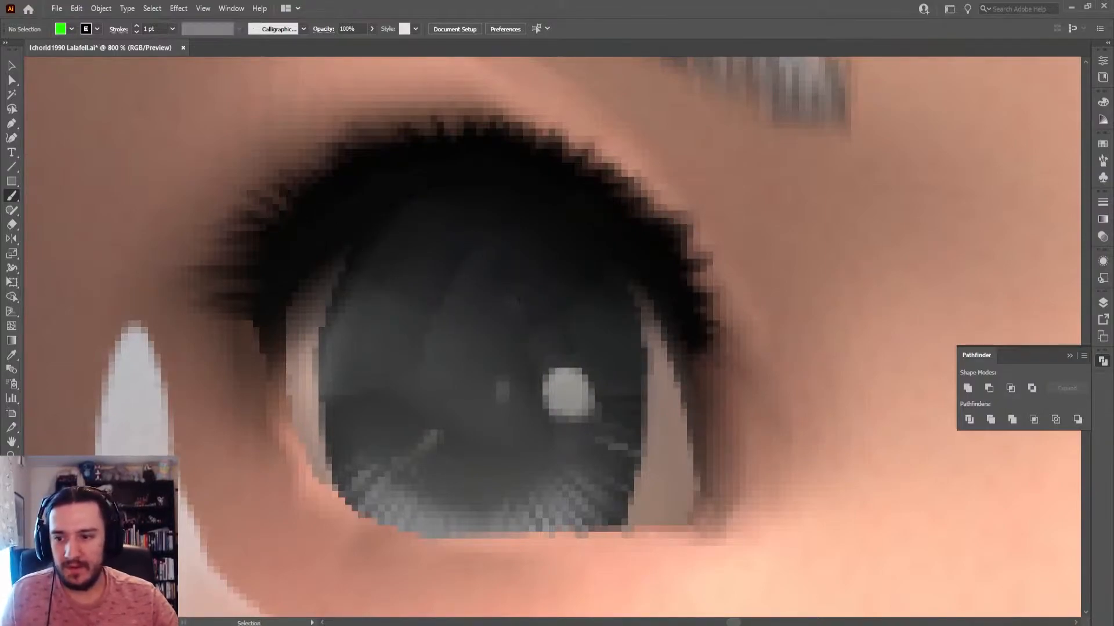
Step: Swap the colours so green becomes the stroke, and set the fill to none
key(shift+x)
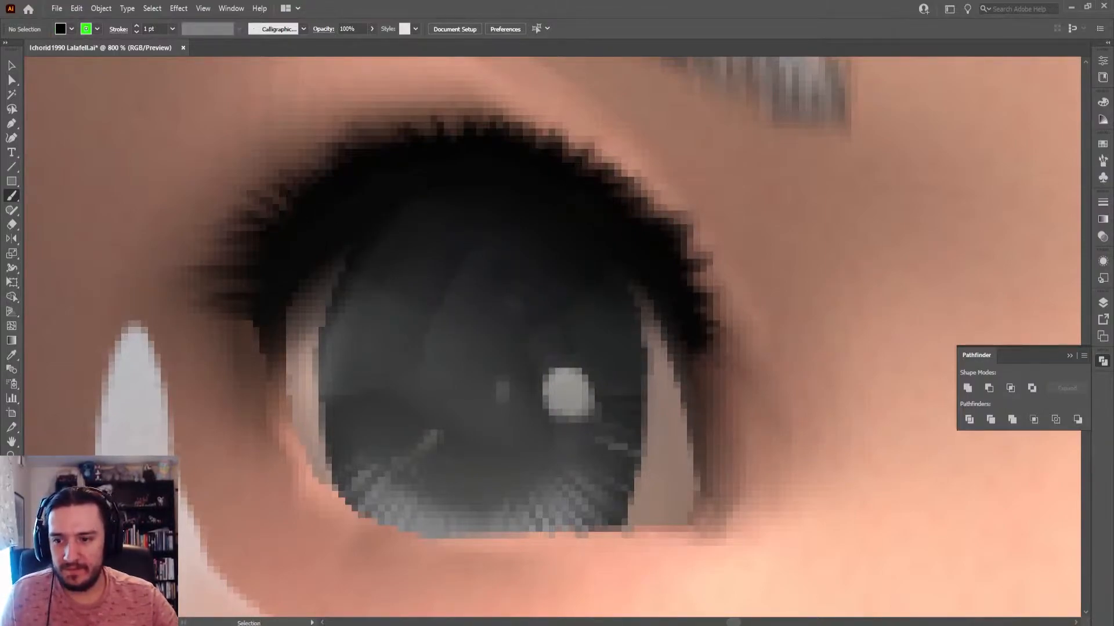
key(slash)
drag(365, 230, 348, 301)
key(ctrl+z)
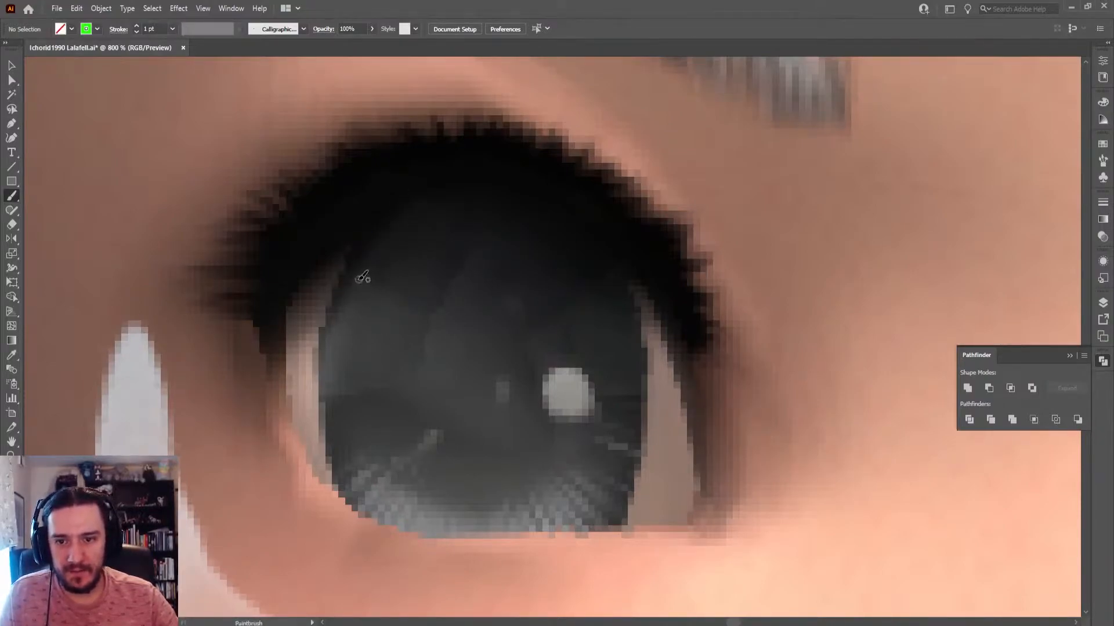
Step: Trace the dark shapes across the upper iris, including the curved band, its side slivers and the small inner area
mouse_move(355, 280)
mouse_down()
mouse_move(425, 317)
mouse_move(471, 256)
mouse_move(515, 242)
mouse_move(553, 250)
mouse_move(576, 275)
mouse_move(500, 198)
mouse_move(463, 193)
mouse_move(427, 206)
mouse_move(352, 282)
mouse_up()
mouse_move(436, 197)
mouse_down()
mouse_move(408, 198)
mouse_move(369, 230)
mouse_move(318, 355)
mouse_move(408, 220)
mouse_up()
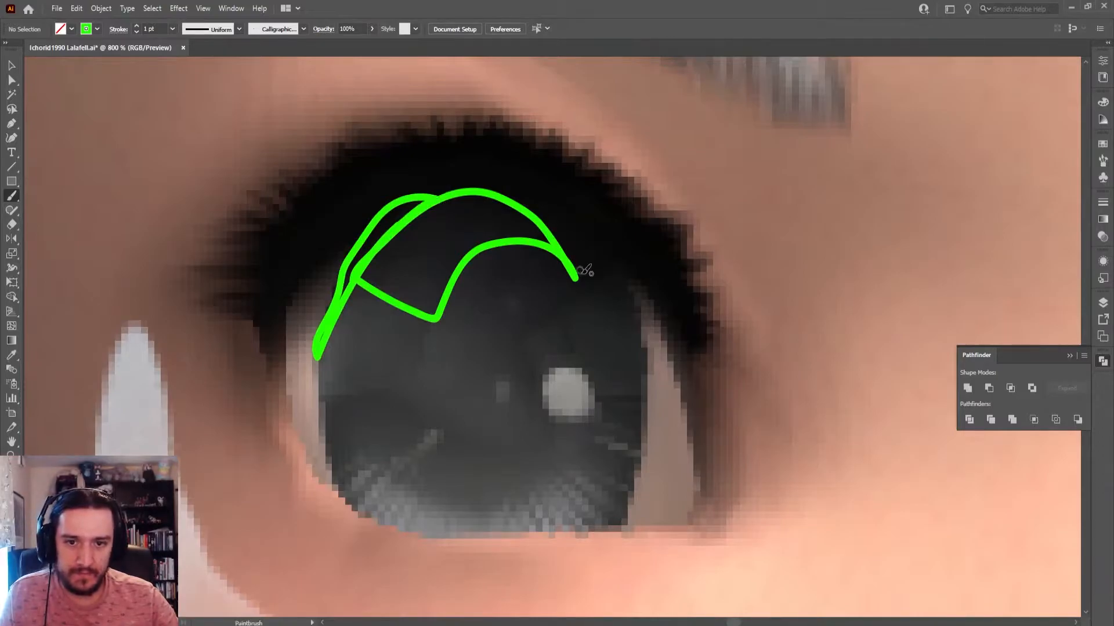
mouse_move(513, 190)
mouse_down()
mouse_move(495, 190)
mouse_move(626, 250)
mouse_move(592, 293)
mouse_move(525, 332)
mouse_move(575, 282)
mouse_move(558, 248)
mouse_up()
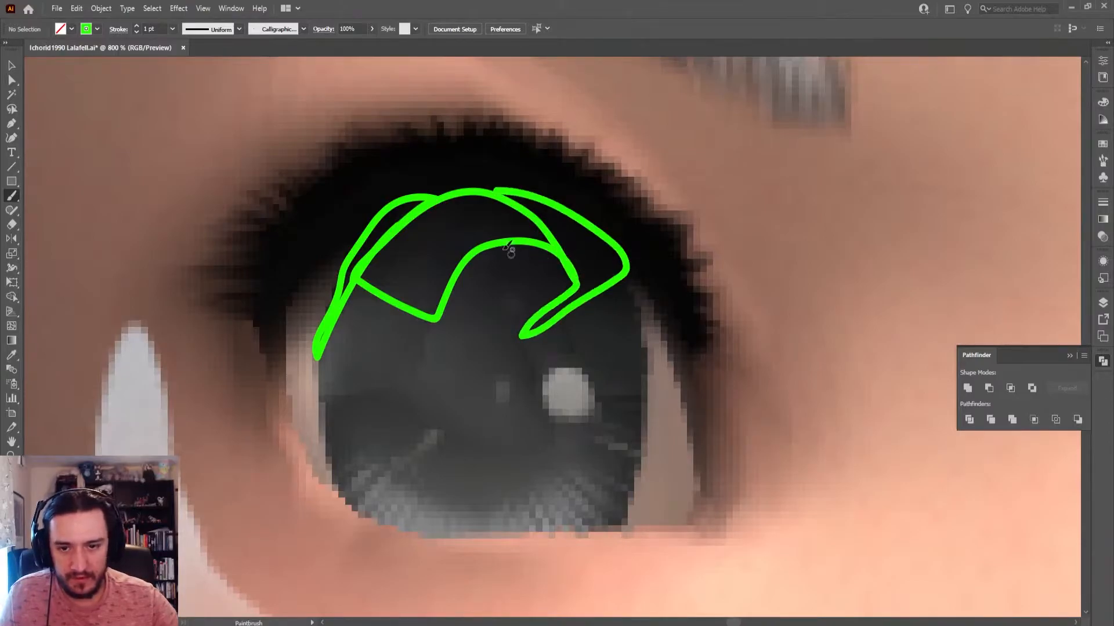
mouse_move(542, 312)
mouse_down()
mouse_move(506, 286)
mouse_move(472, 291)
mouse_move(522, 242)
mouse_move(475, 295)
mouse_move(541, 314)
mouse_up()
key(ctrl+z)
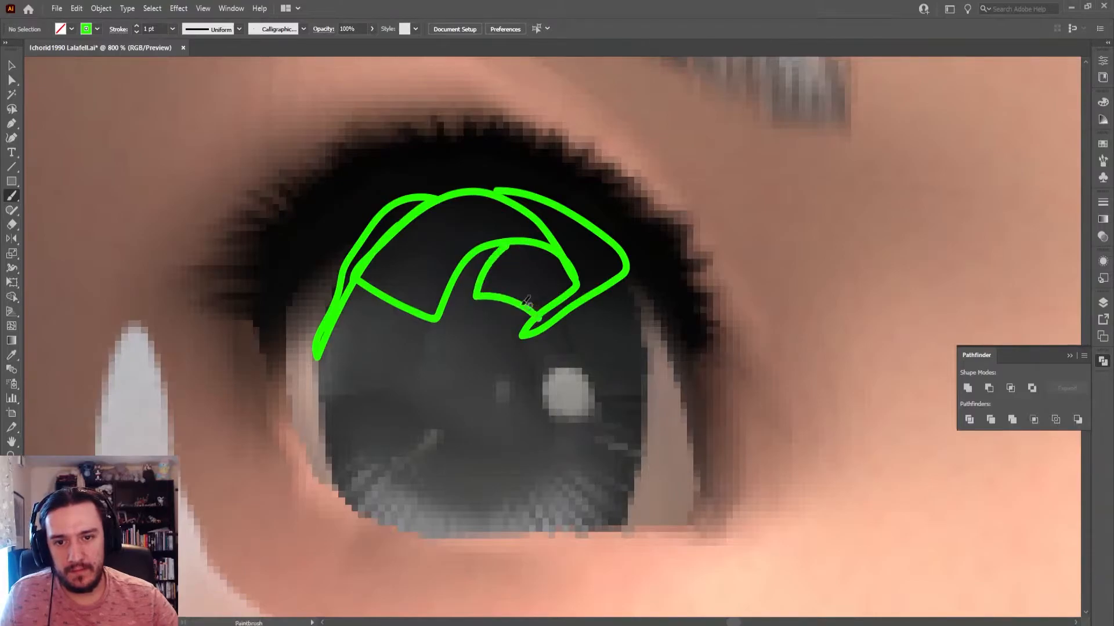
Step: Outline the teardrop shape in the middle of the iris, its small oval and the round highlight, and link the highlight to the upper shapes
mouse_move(436, 318)
mouse_down()
mouse_move(417, 373)
mouse_move(422, 409)
mouse_move(462, 437)
mouse_move(530, 445)
mouse_move(532, 400)
mouse_move(478, 294)
mouse_up()
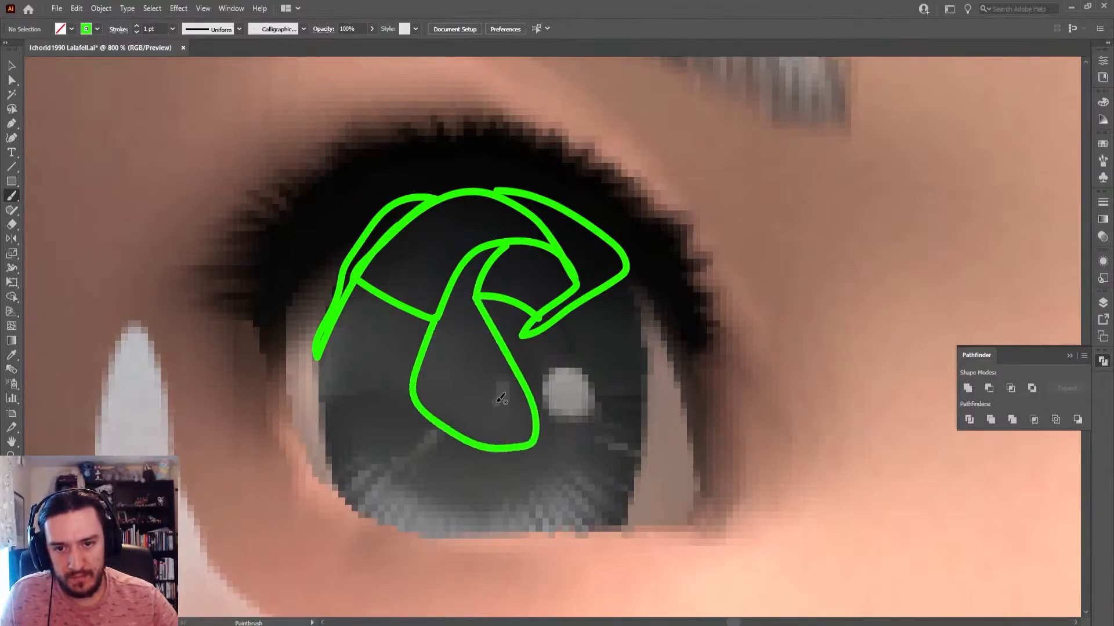
mouse_move(500, 371)
mouse_down()
mouse_move(496, 397)
mouse_move(510, 409)
mouse_move(503, 373)
mouse_move(545, 390)
mouse_move(567, 430)
mouse_move(600, 422)
mouse_move(604, 394)
mouse_move(560, 363)
mouse_up()
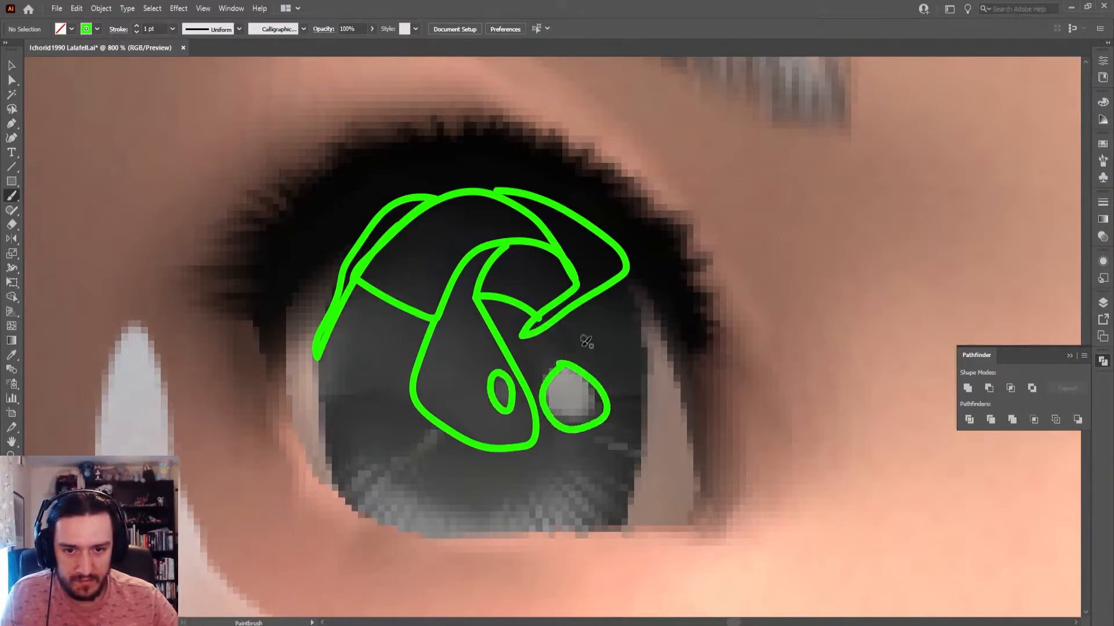
drag(555, 320, 589, 368)
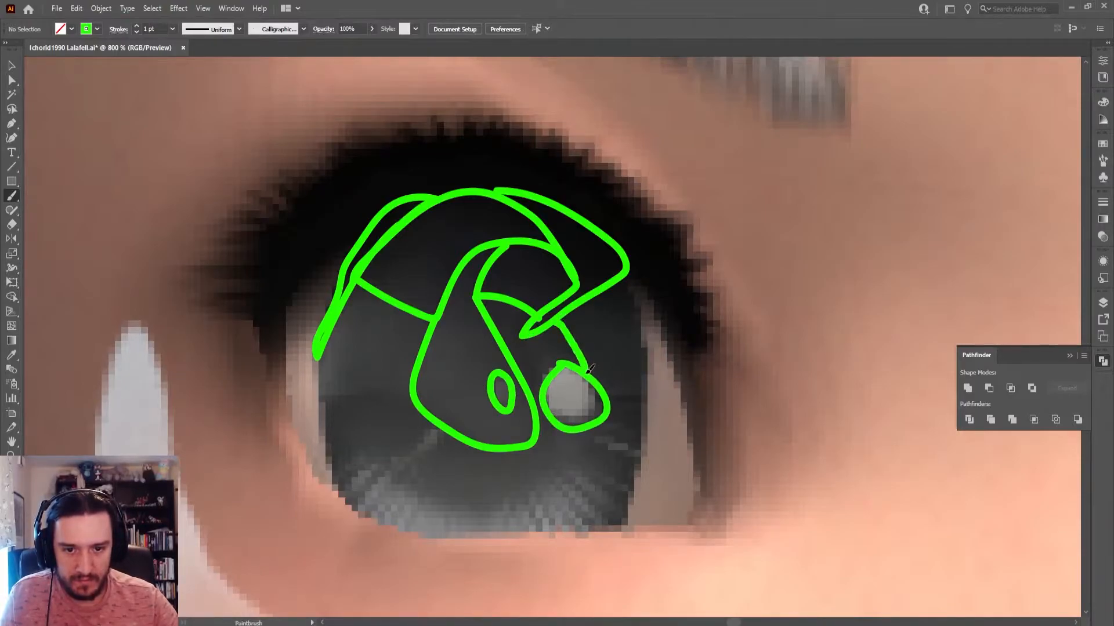
Step: Outline the crescent below the teardrop, the segments along both sides of the iris and its bottom edge
mouse_move(599, 422)
mouse_down()
mouse_move(554, 472)
mouse_move(491, 501)
mouse_move(437, 494)
mouse_move(408, 471)
mouse_move(447, 430)
mouse_up()
mouse_move(624, 272)
mouse_down()
mouse_move(649, 356)
mouse_move(640, 385)
mouse_move(607, 398)
mouse_move(604, 418)
mouse_move(642, 447)
mouse_move(646, 371)
mouse_up()
mouse_move(598, 432)
mouse_down()
mouse_move(636, 465)
mouse_move(645, 448)
mouse_up()
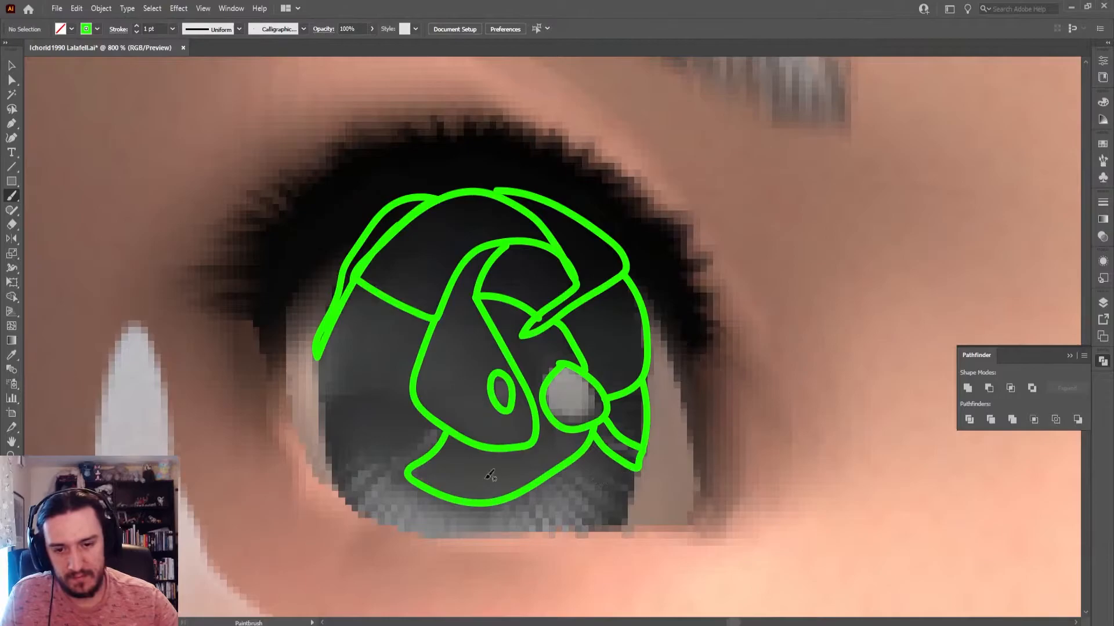
mouse_move(411, 384)
mouse_down()
mouse_move(319, 396)
mouse_move(313, 353)
mouse_up()
mouse_move(434, 418)
mouse_down()
mouse_move(364, 455)
mouse_move(329, 450)
mouse_move(320, 396)
mouse_up()
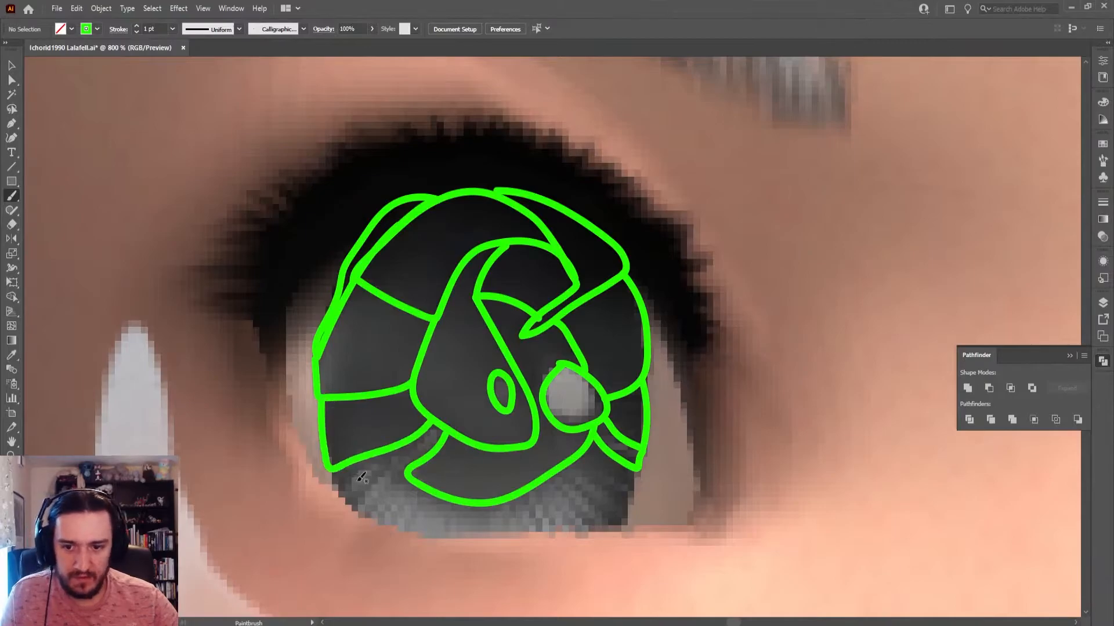
mouse_move(335, 469)
mouse_down()
mouse_move(352, 505)
mouse_move(396, 532)
mouse_move(493, 538)
mouse_move(607, 523)
mouse_move(637, 467)
mouse_up()
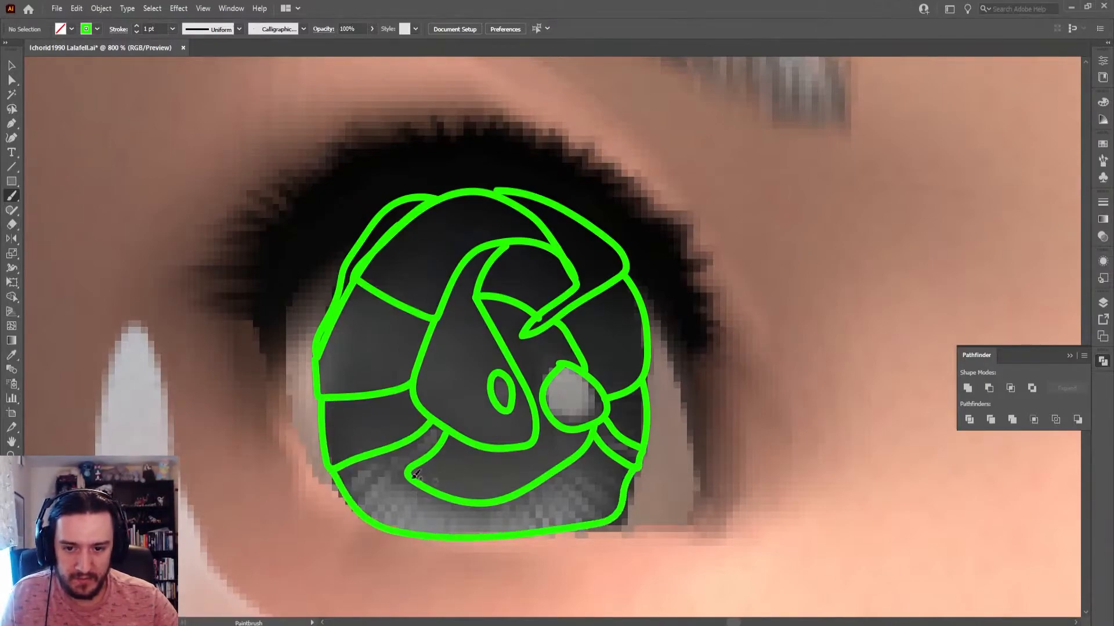
Step: Draw short radiating strokes along the bottom rim of the iris to mark the light rays
drag(358, 485, 440, 441)
mouse_move(369, 502)
mouse_down()
mouse_move(391, 474)
mouse_move(407, 489)
mouse_up()
drag(410, 529, 425, 492)
mouse_move(449, 529)
mouse_down()
mouse_move(449, 502)
mouse_move(479, 496)
mouse_up()
mouse_move(503, 531)
mouse_down()
mouse_move(508, 502)
mouse_move(525, 497)
mouse_up()
mouse_move(553, 514)
mouse_down()
mouse_move(556, 478)
mouse_move(576, 489)
mouse_up()
mouse_move(593, 500)
mouse_down()
mouse_move(596, 458)
mouse_move(608, 461)
mouse_up()
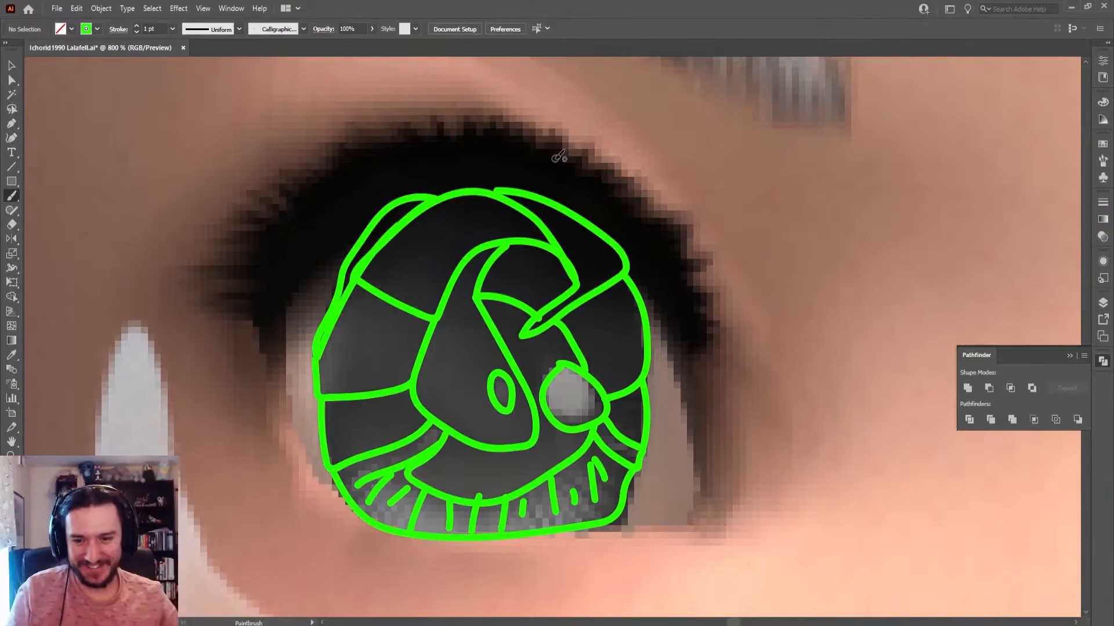
Step: Write the number 3 in the two left segments, the large right segment and the lower crescent of the iris
mouse_move(363, 328)
mouse_down()
mouse_move(388, 360)
mouse_move(367, 373)
mouse_up()
drag(597, 331, 613, 361)
mouse_move(372, 407)
mouse_down()
mouse_move(393, 412)
mouse_move(378, 439)
mouse_up()
mouse_move(465, 458)
mouse_down()
mouse_move(478, 474)
mouse_move(467, 488)
mouse_up()
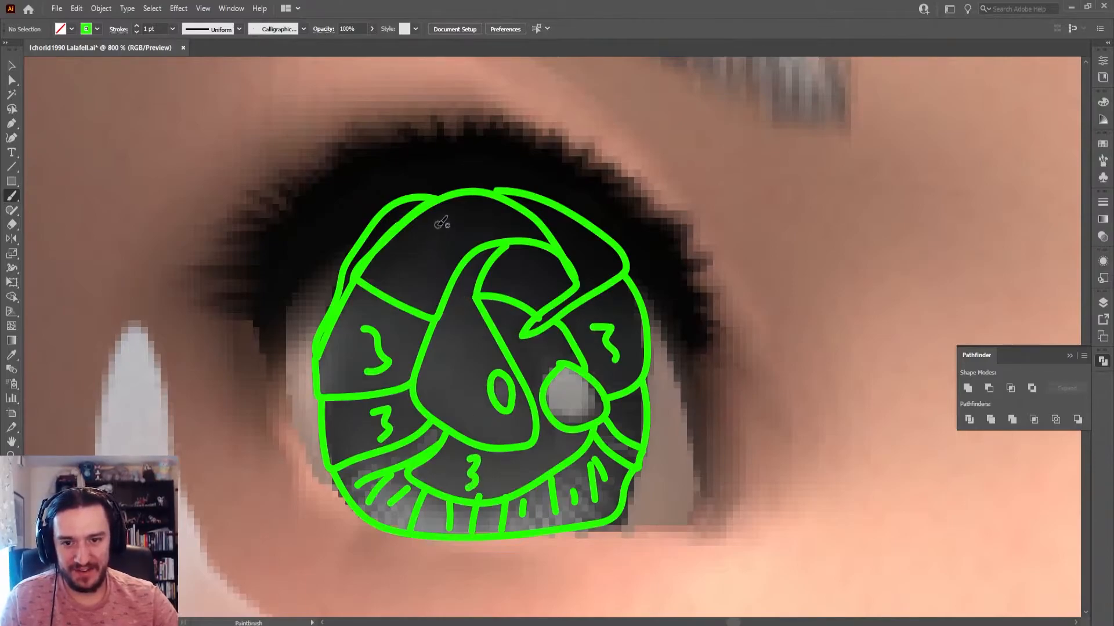
Step: Label the upper band and inner dark shape 1, the upper side segments 2, and the central teardrop 4
drag(438, 220, 437, 246)
drag(392, 210, 398, 221)
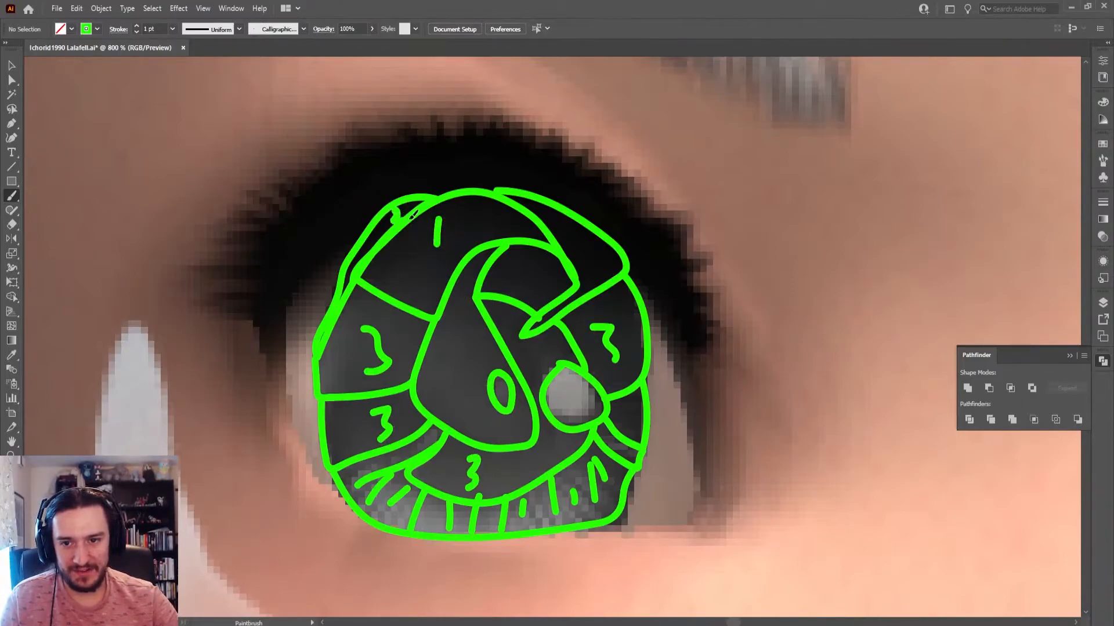
drag(566, 231, 600, 256)
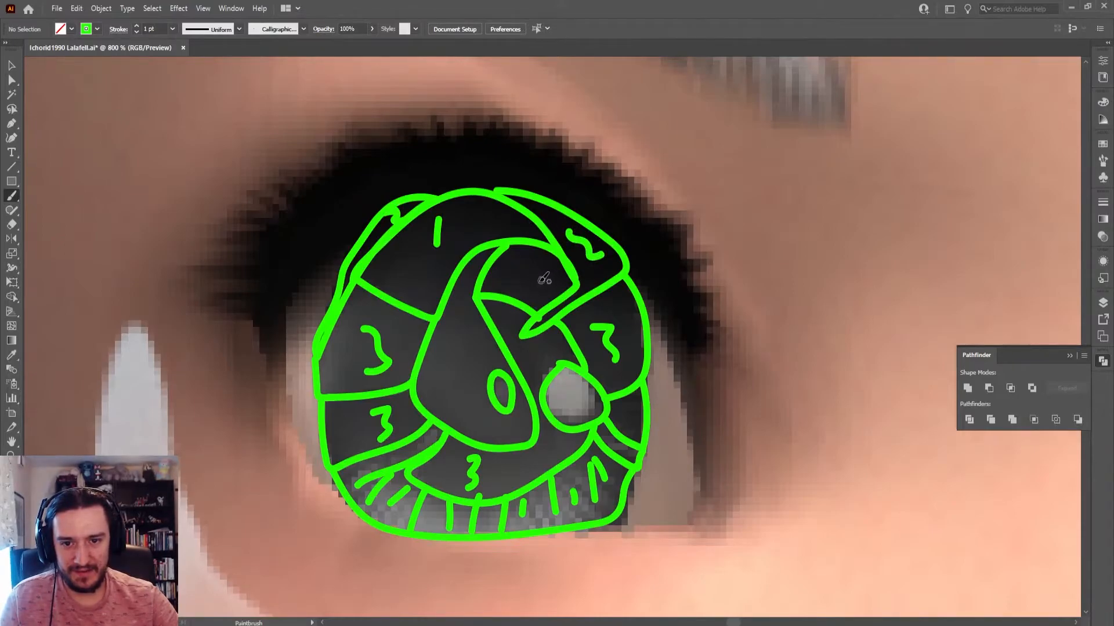
drag(529, 264, 533, 281)
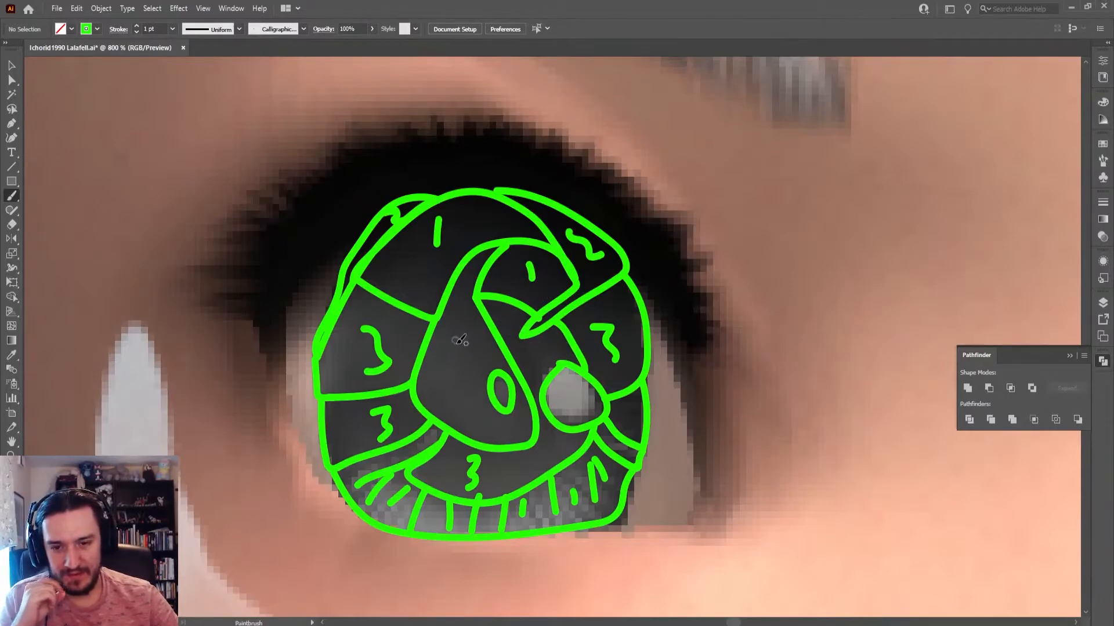
mouse_move(458, 328)
mouse_down()
mouse_move(476, 348)
mouse_move(468, 357)
mouse_up()
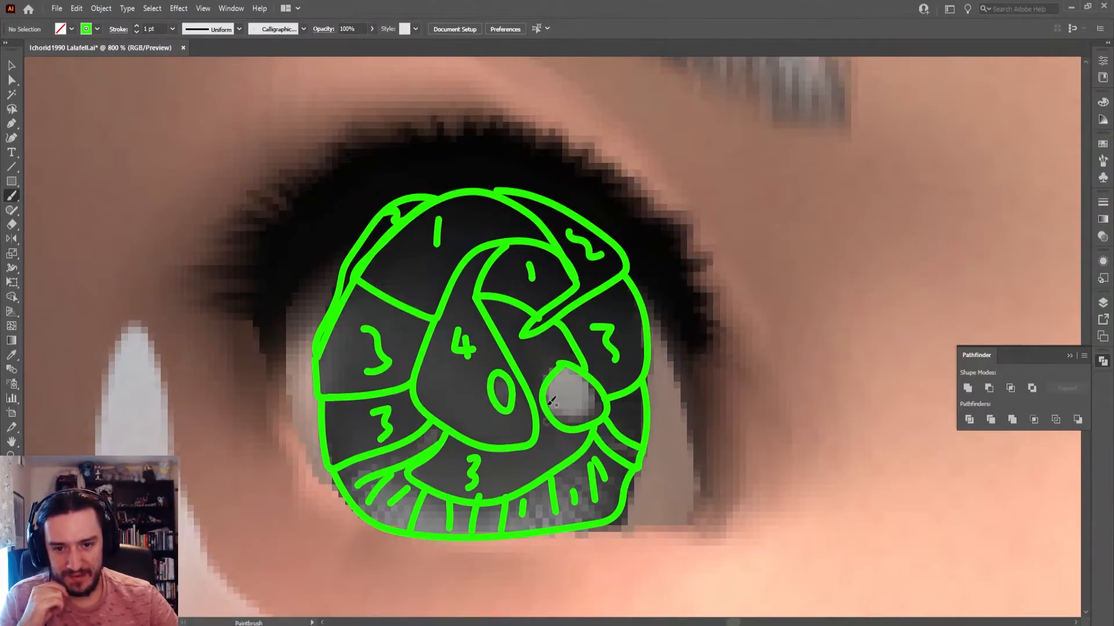
Step: Label the round highlight 5, mark the small oval, and number the lower-right segments with 2 and 3
mouse_move(576, 394)
mouse_down()
mouse_move(563, 397)
mouse_move(584, 392)
mouse_move(568, 380)
mouse_move(566, 408)
mouse_up()
key(ctrl+z)
mouse_move(513, 382)
mouse_down()
mouse_move(500, 389)
mouse_move(504, 406)
mouse_up()
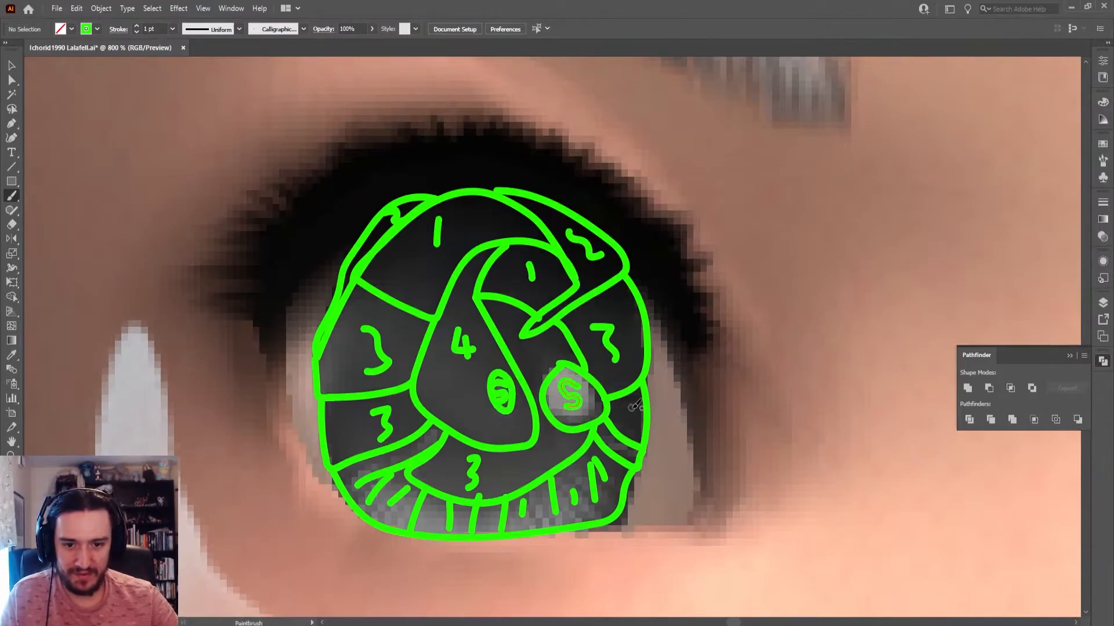
mouse_move(629, 406)
mouse_down()
mouse_move(643, 427)
mouse_move(622, 452)
mouse_up()
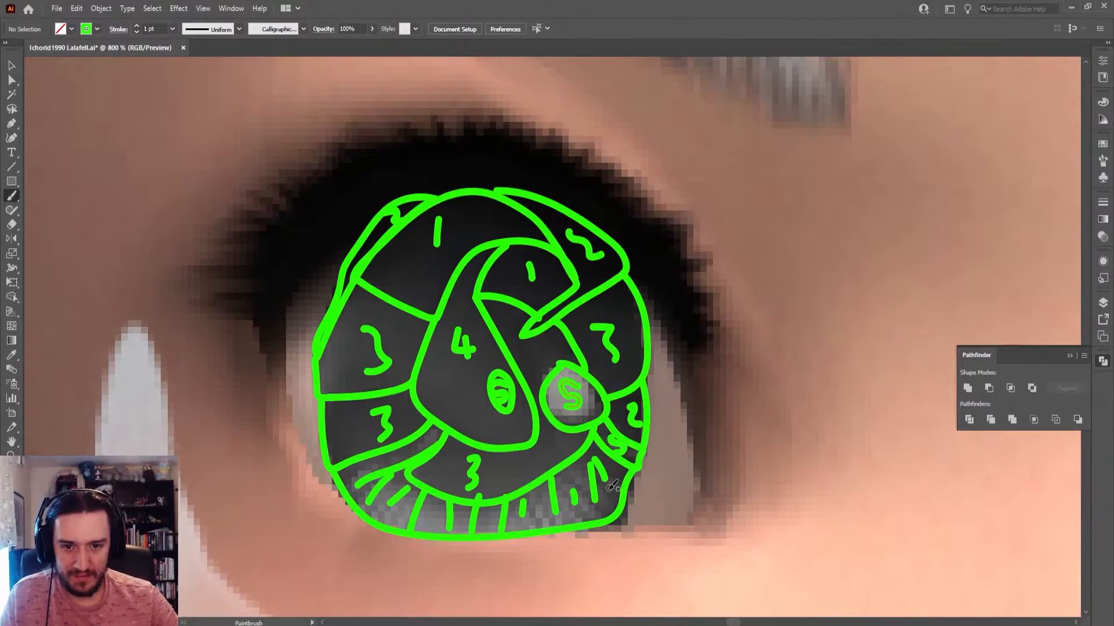
mouse_move(613, 487)
mouse_down()
mouse_move(610, 505)
mouse_move(619, 494)
mouse_up()
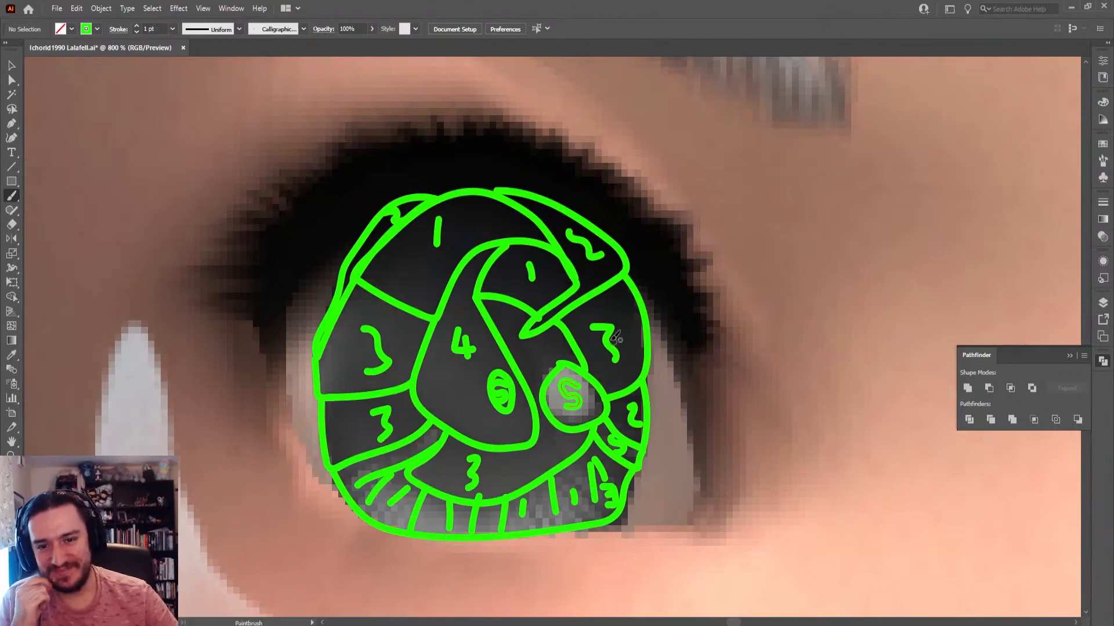
scroll(386, 293, down, 10)
scroll(367, 306, up, 6)
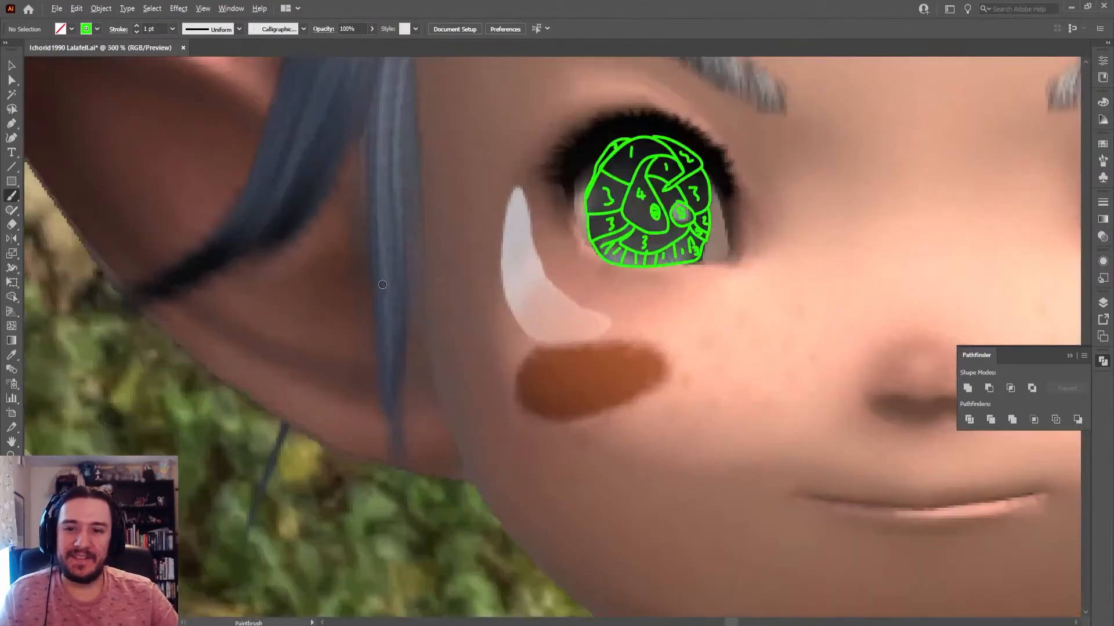
Step: Examine the green-marked eye against the whole face, the partly traced portrait above, and the unmarked eye's iris shading
scroll(695, 243, down, 4)
scroll(731, 256, up, 1)
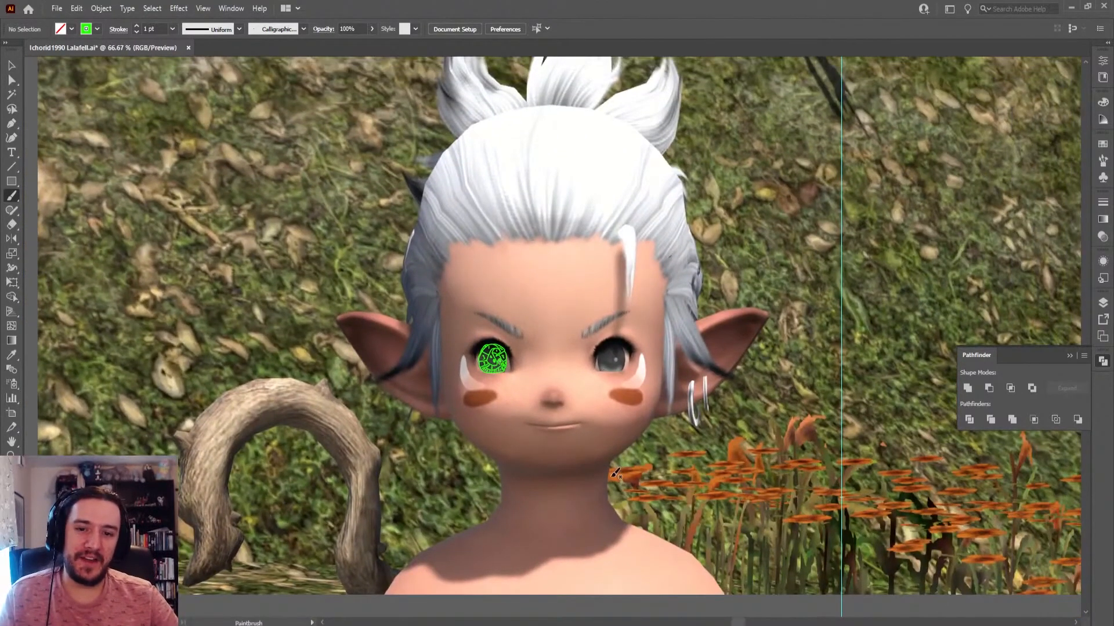
scroll(502, 368, down, 4)
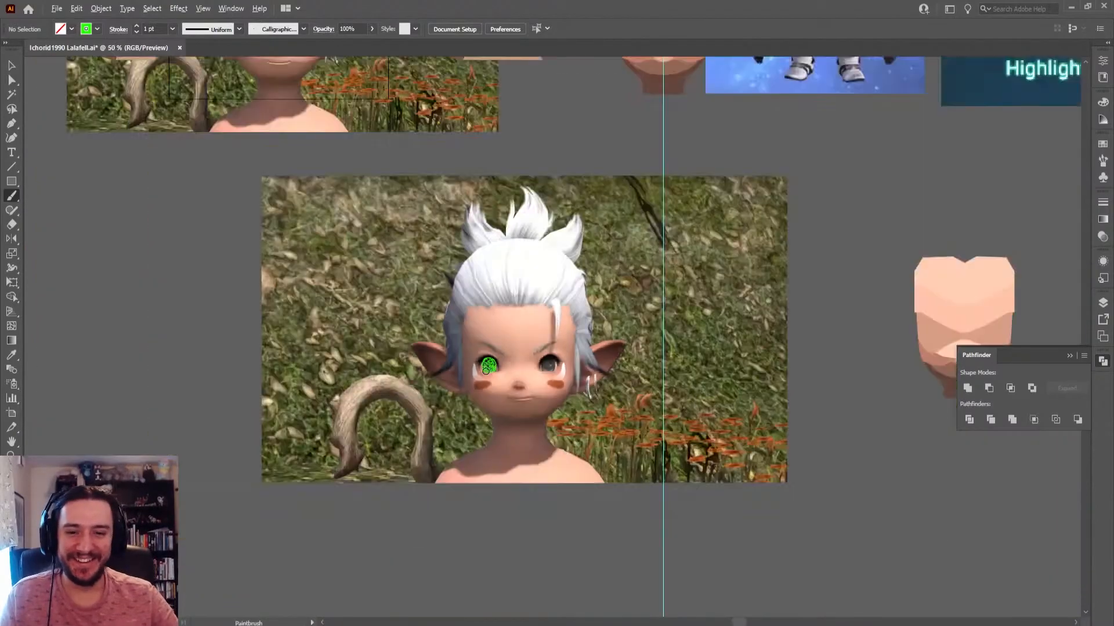
scroll(368, 204, up, 4)
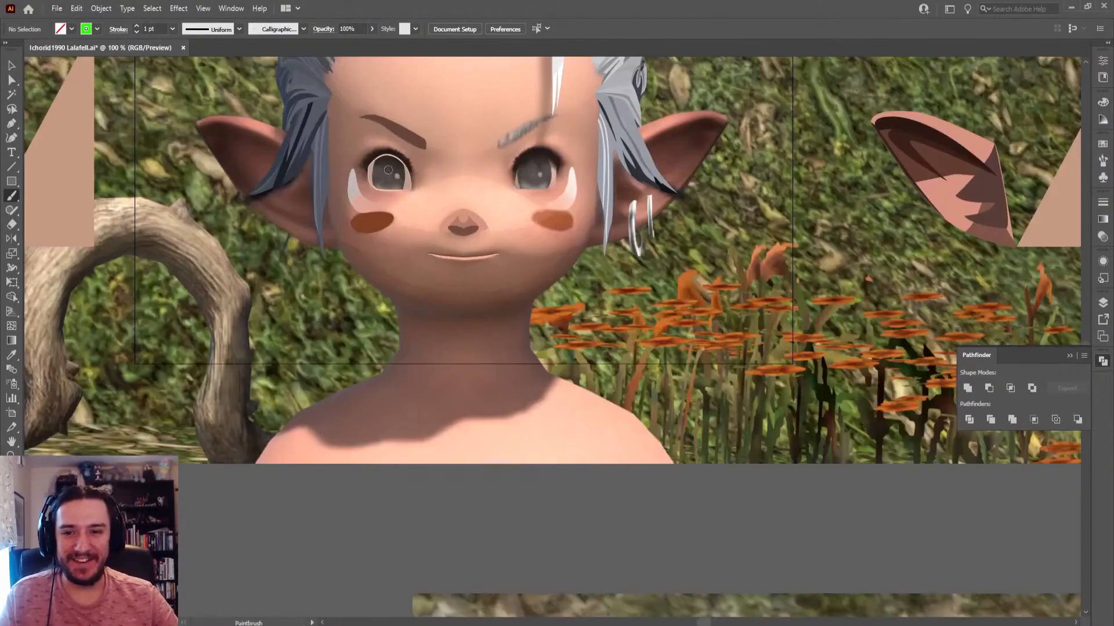
scroll(549, 348, down, 4)
scroll(597, 385, up, 8)
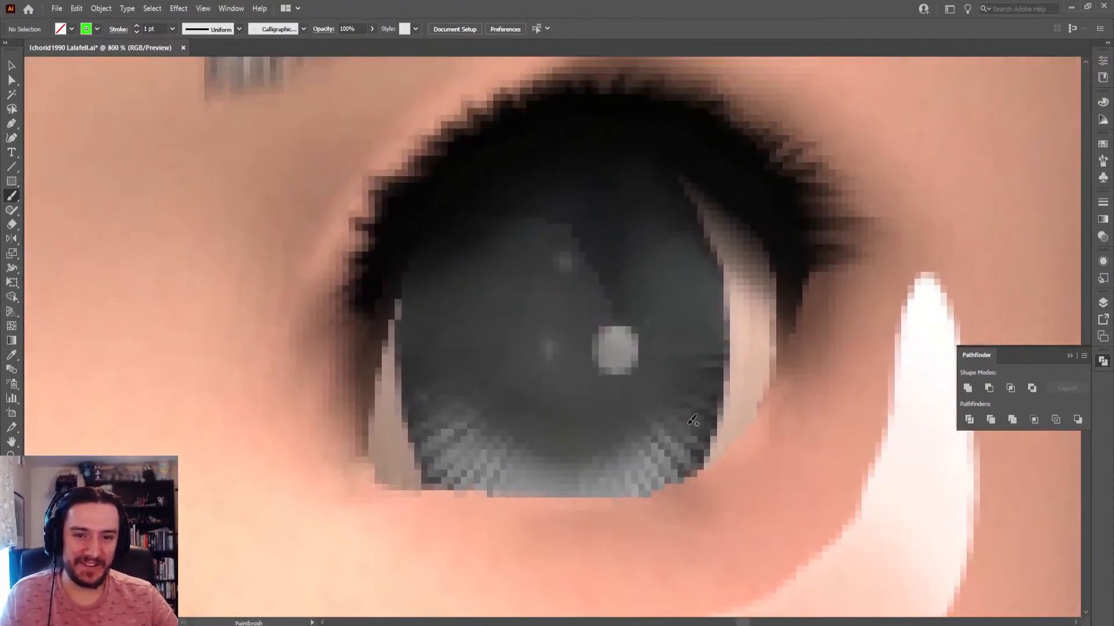
scroll(736, 462, down, 8)
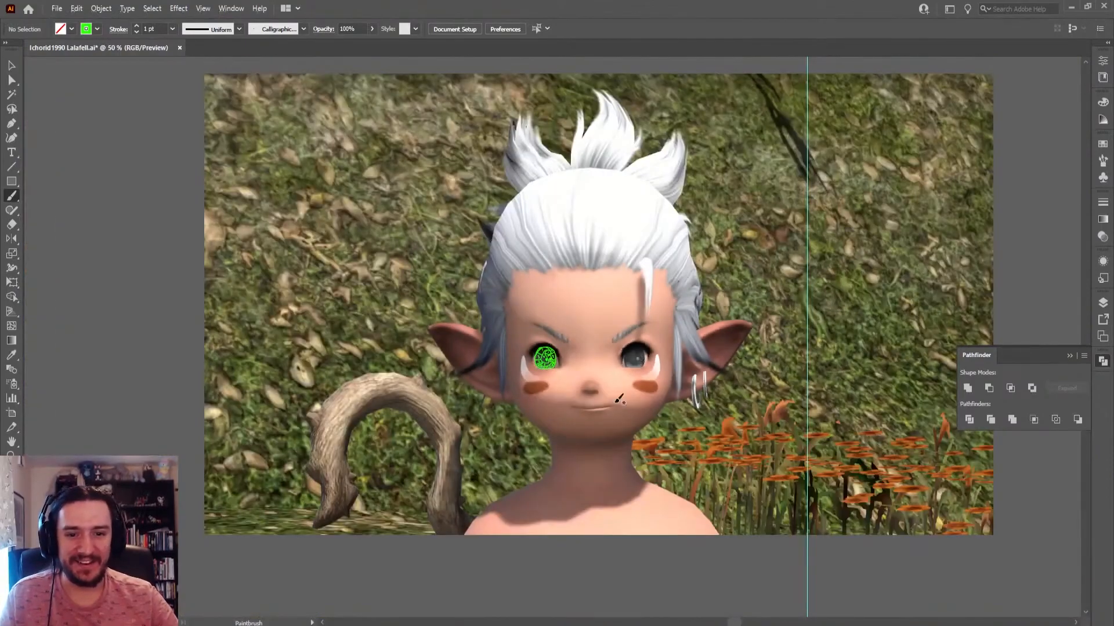
scroll(536, 381, down, 1)
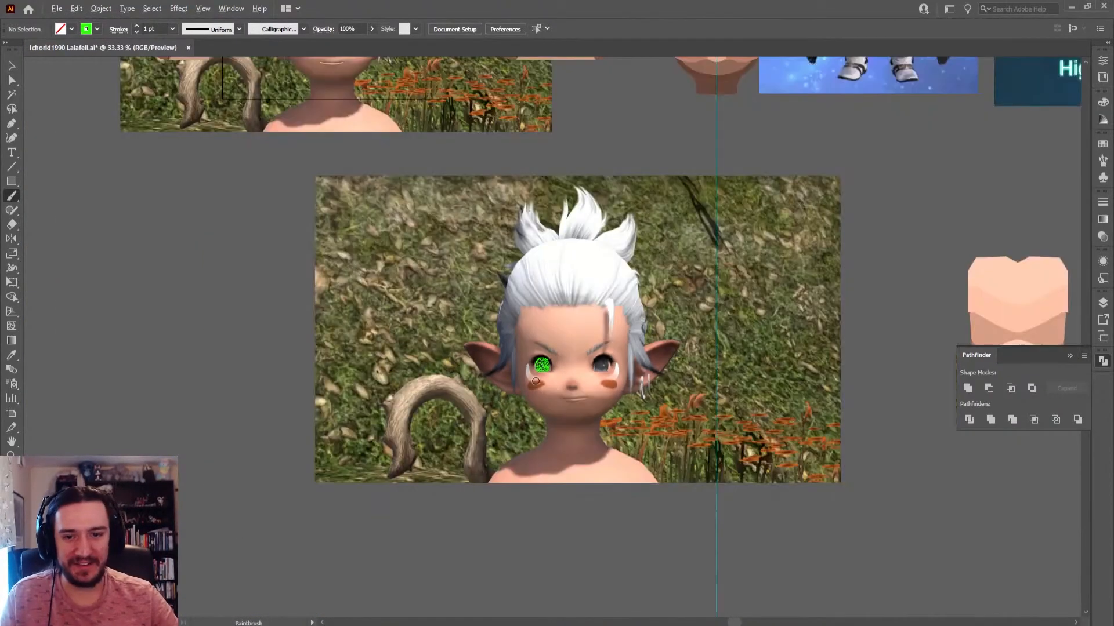
Step: Select the green outlines and numbers drawn over the character's eye and delete them from the lower reference portrait
key(v)
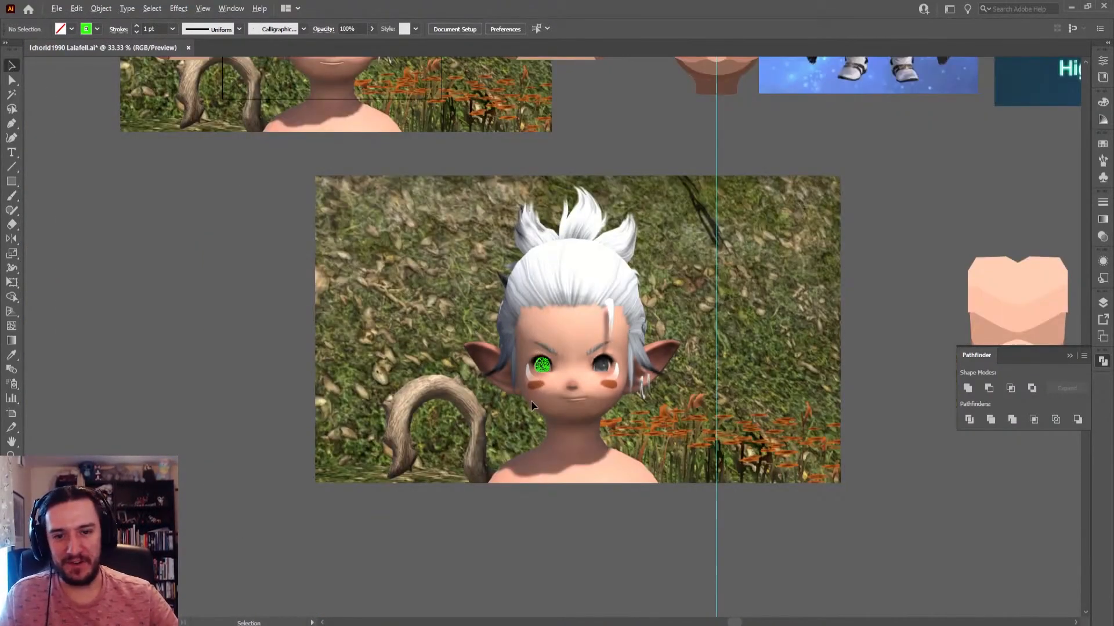
scroll(531, 396, up, 4)
click(576, 231)
scroll(657, 214, down, 2)
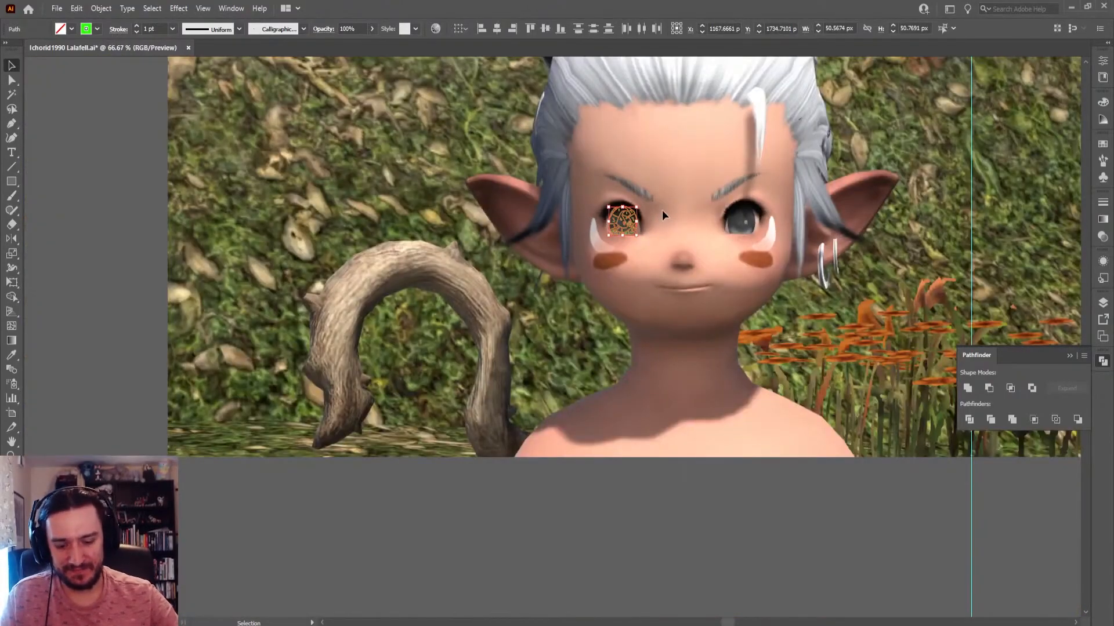
key(Delete)
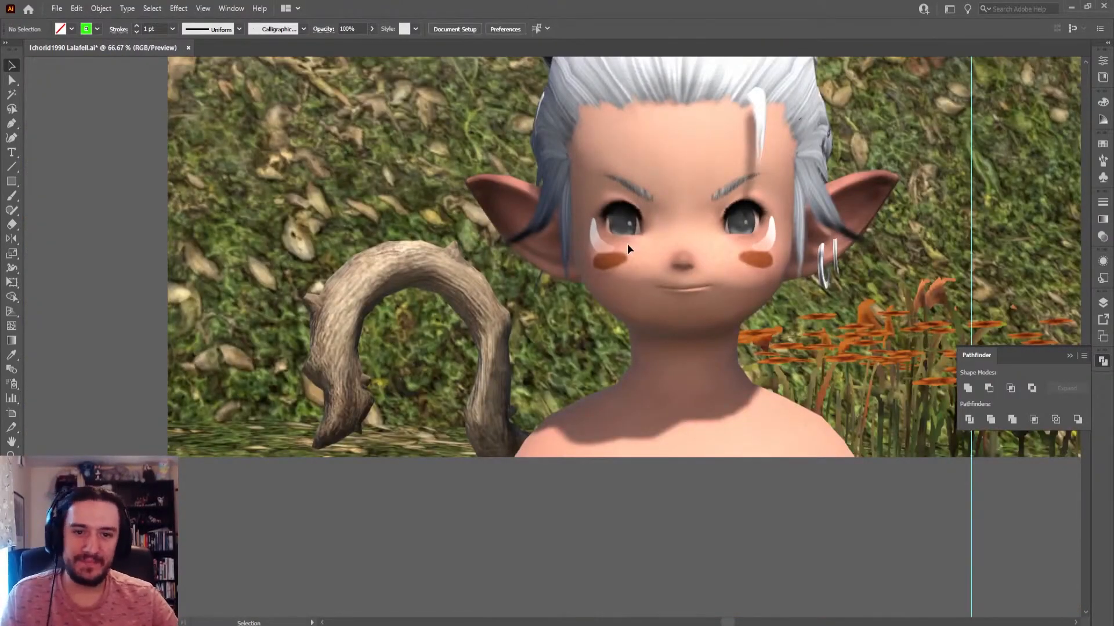